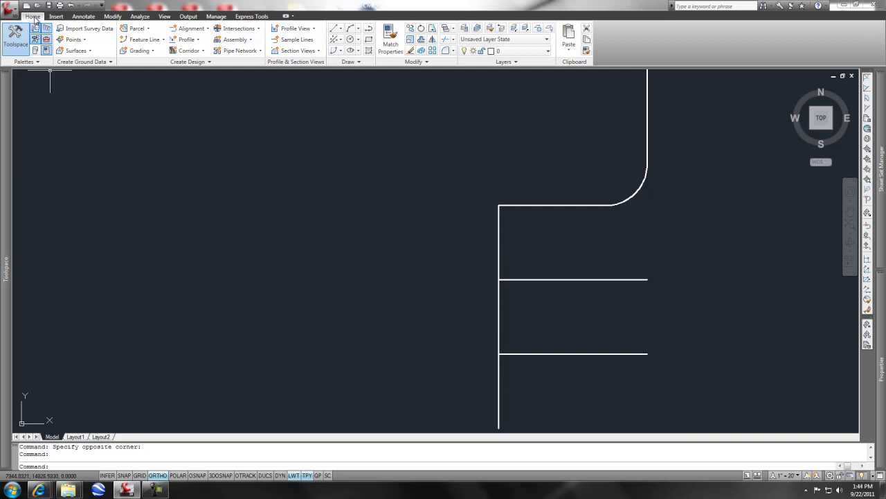
Open the Point Creation Tools toolbar from Home > Points and browse its method lists
left_click(81, 40)
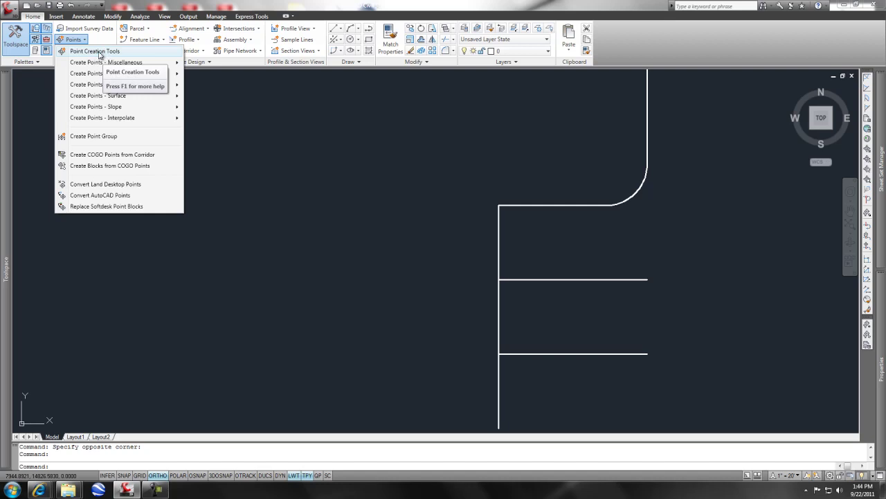
left_click(95, 52)
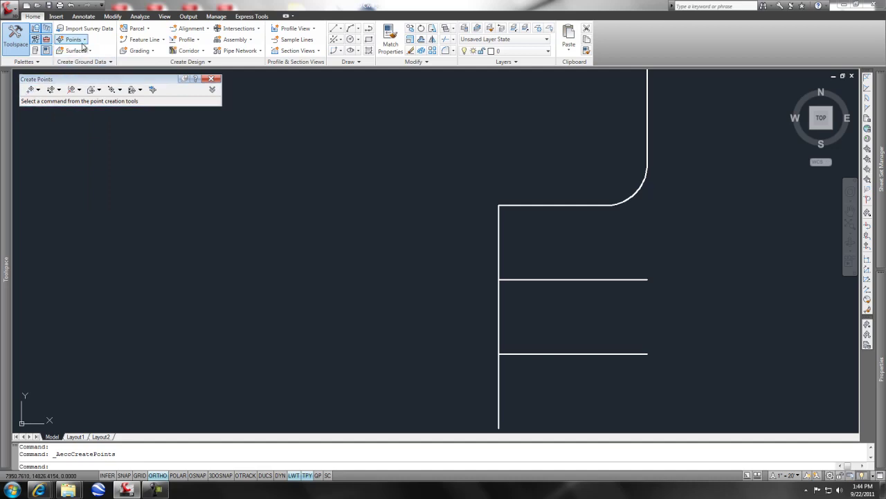
left_click(38, 90)
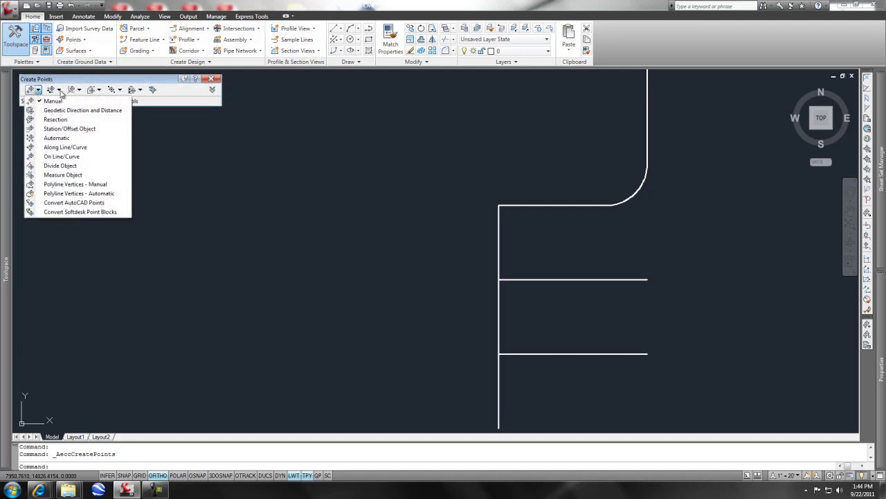
mouse_move(80, 92)
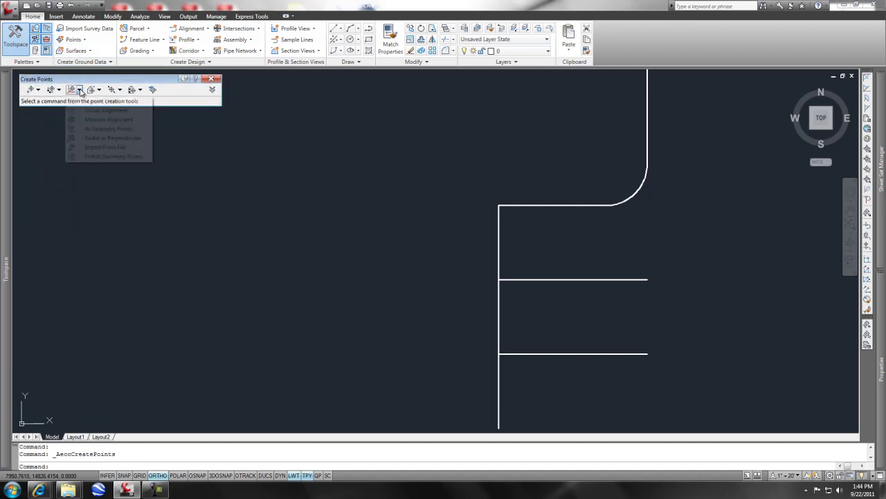
left_click(39, 99)
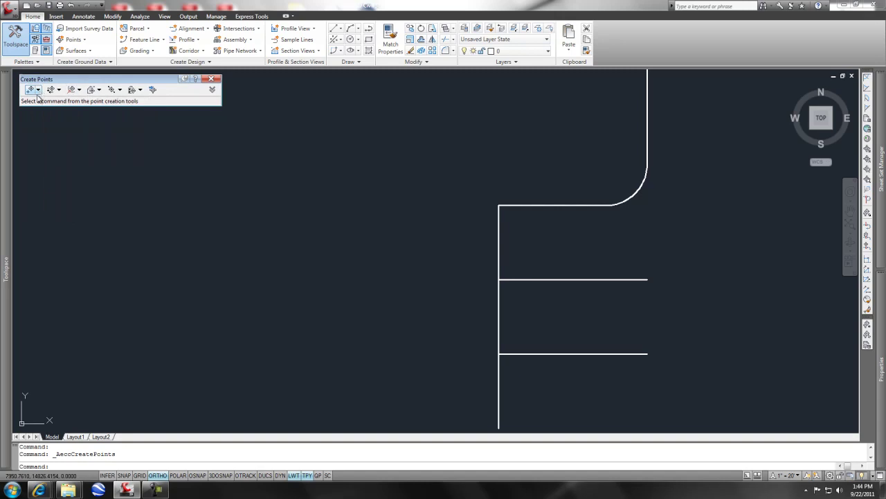
Expand the Points Creation settings and set Prompt For Descriptions to Automatic
left_click(213, 91)
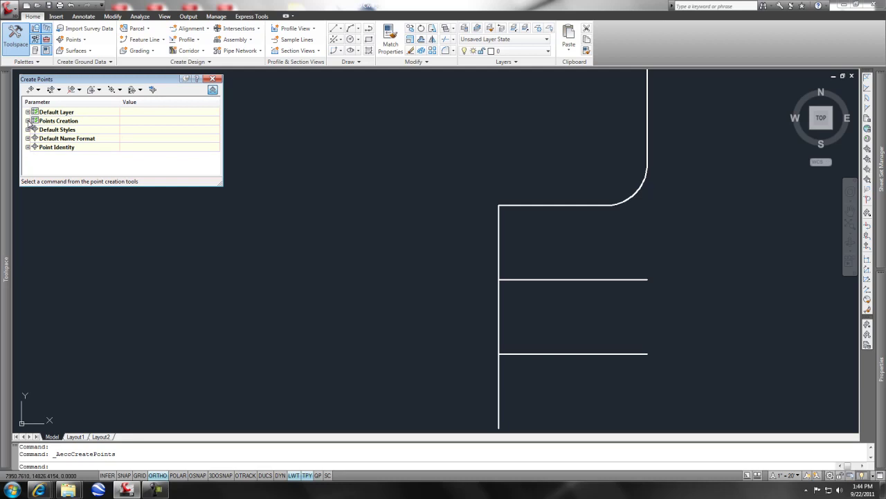
left_click(27, 120)
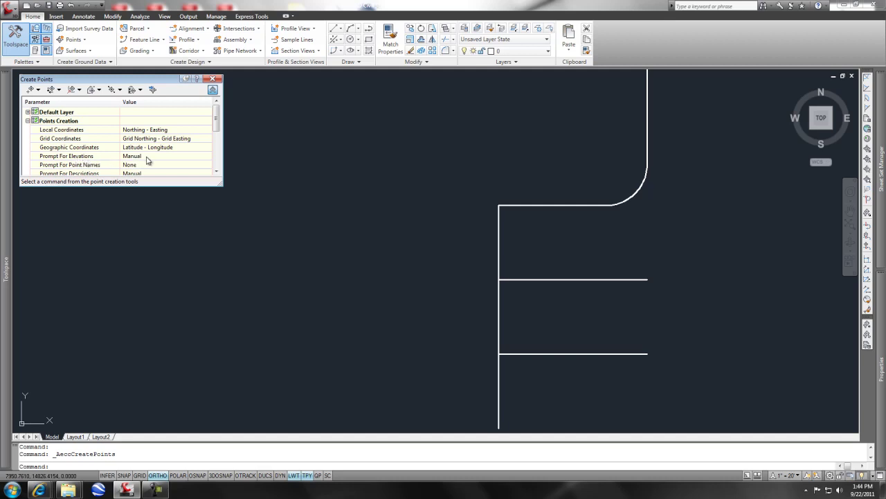
left_click(216, 171)
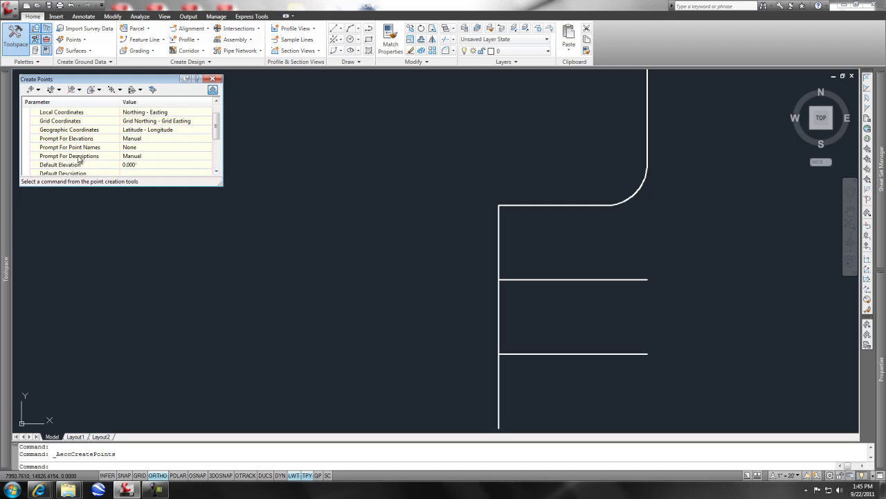
left_click(137, 160)
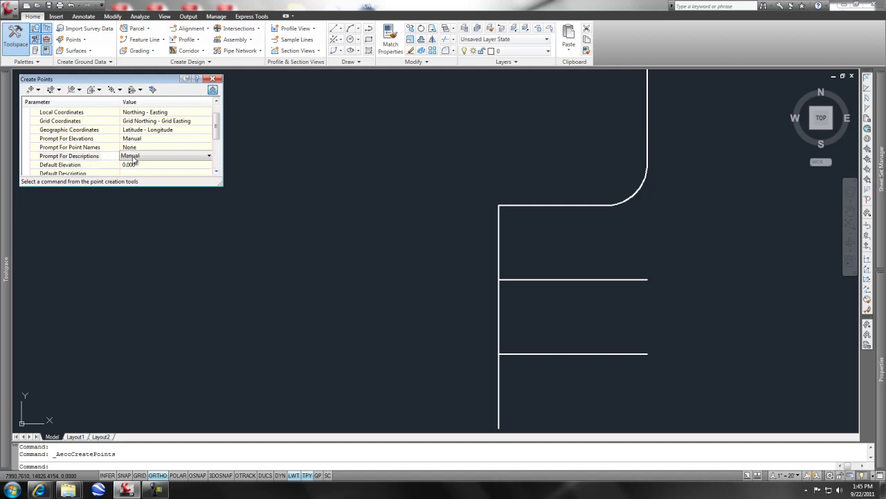
left_click(198, 158)
left_click(200, 171)
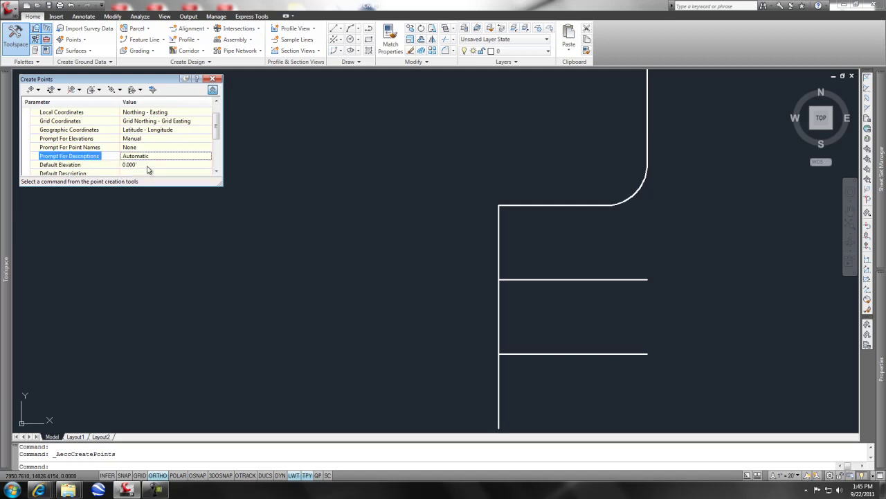
left_click(216, 171)
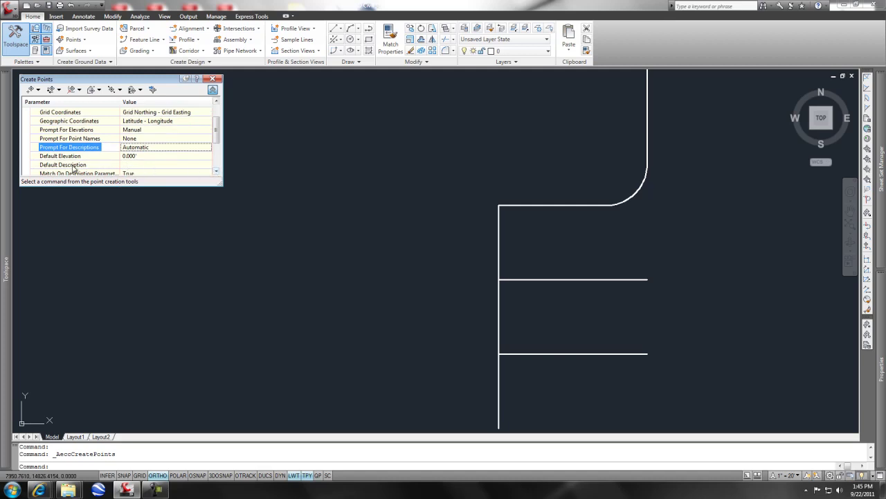
Set the Default Description to 'eop' and start the Manual point command
left_click(128, 165)
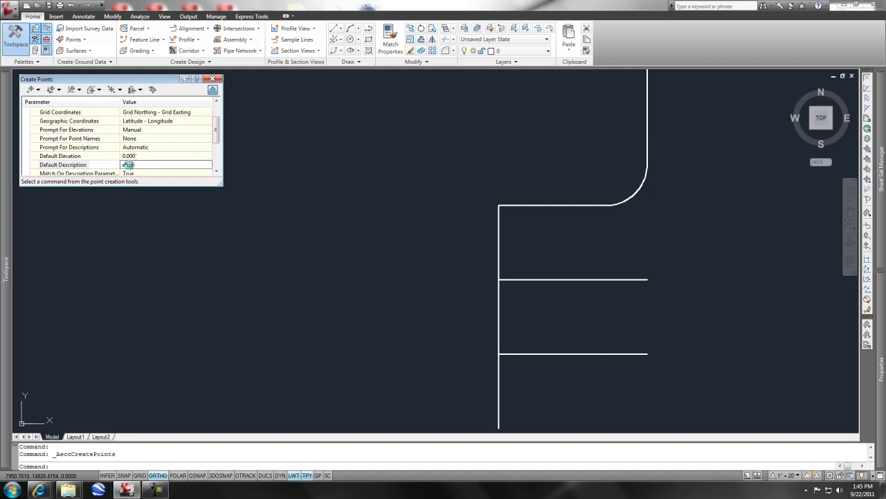
type("eop")
left_click(148, 157)
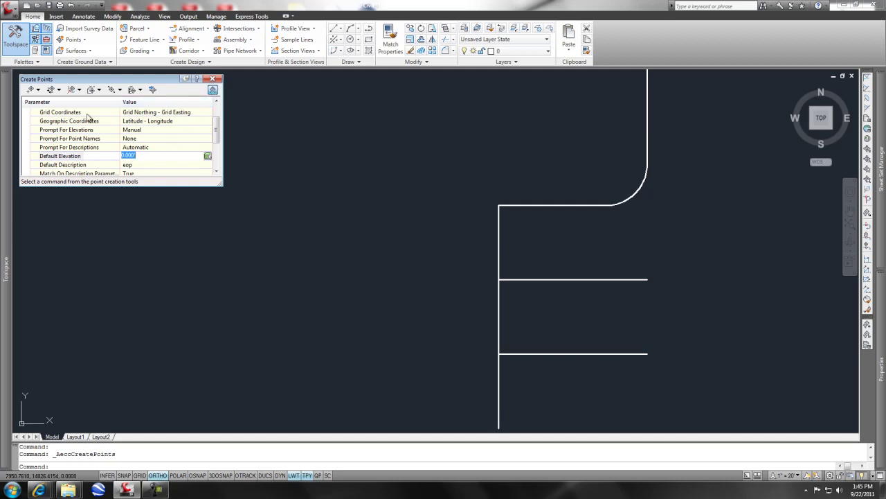
left_click(29, 90)
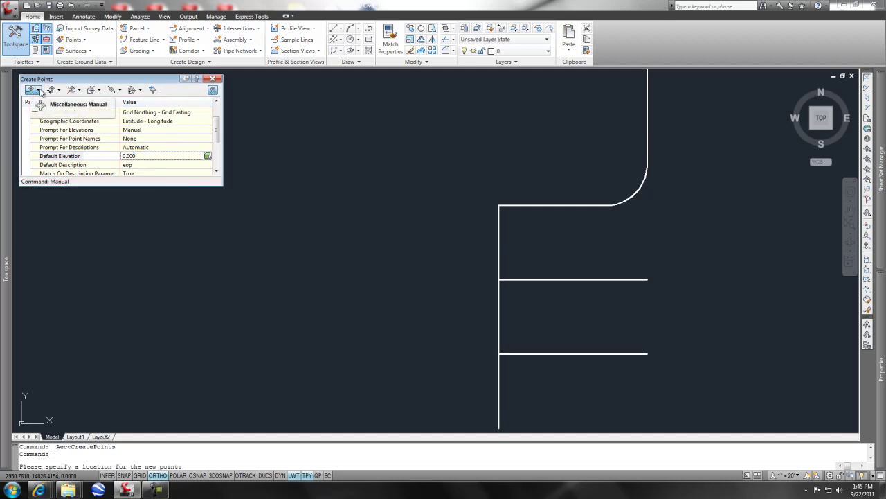
Place a manual point at elevation 10 on the curb arc's left endpoint
left_click(39, 90)
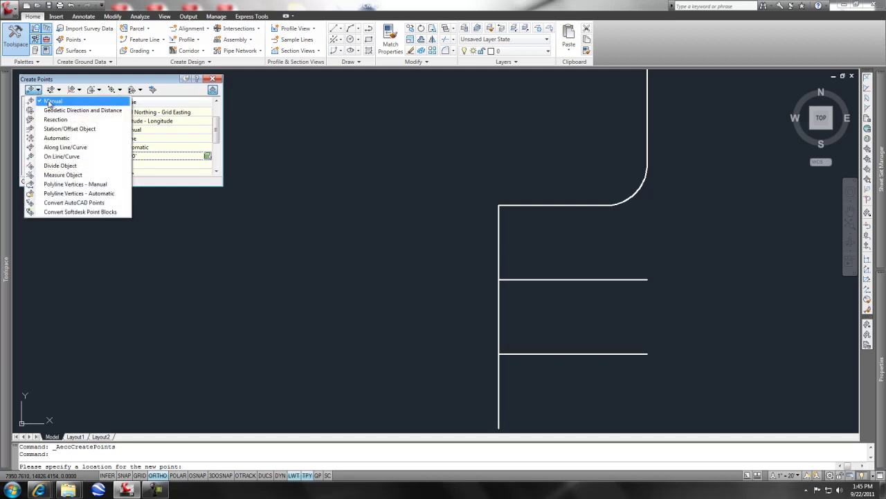
left_click(50, 102)
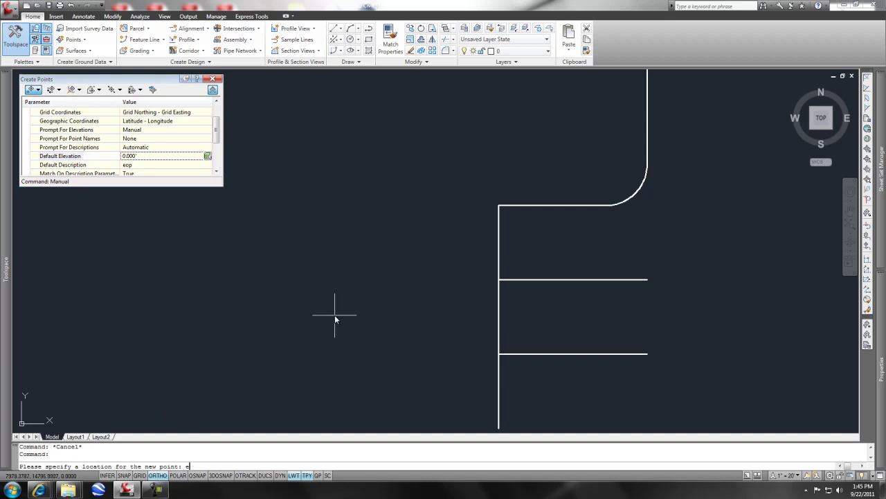
type("d")
key("Return")
left_click(500, 206)
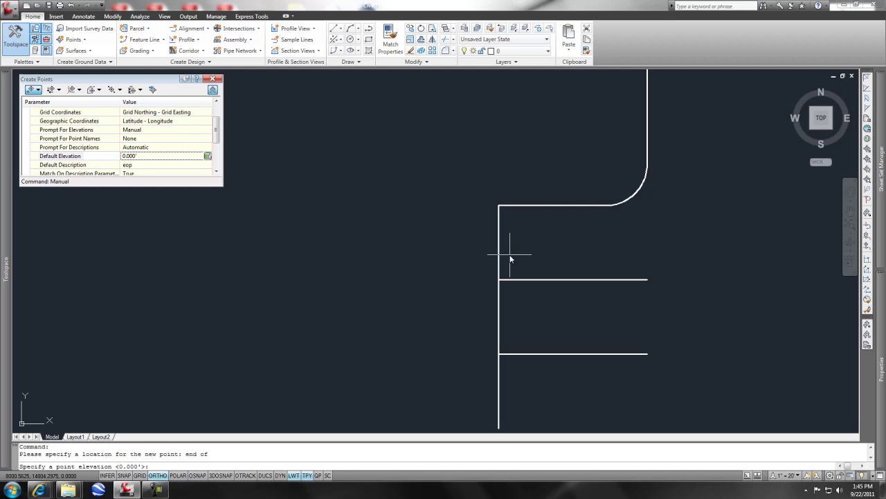
key("Return")
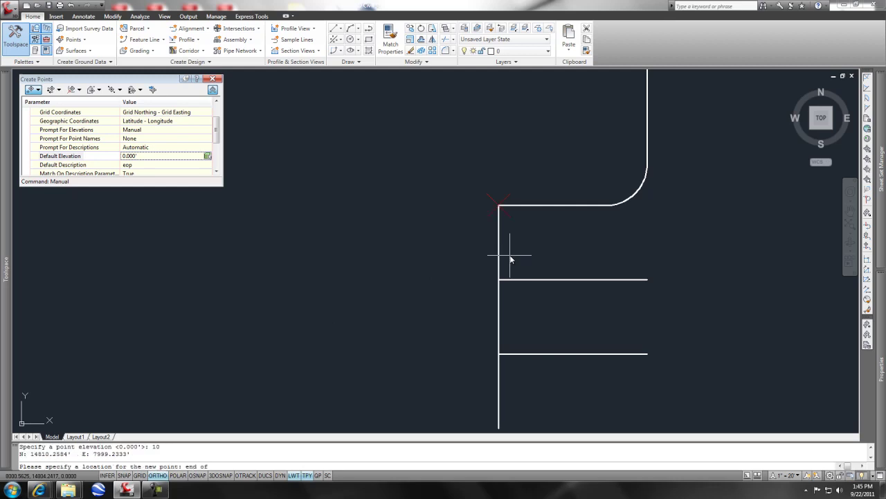
Add elevation-10 points at the left ends of the upper and lower stall lines
left_click(501, 278)
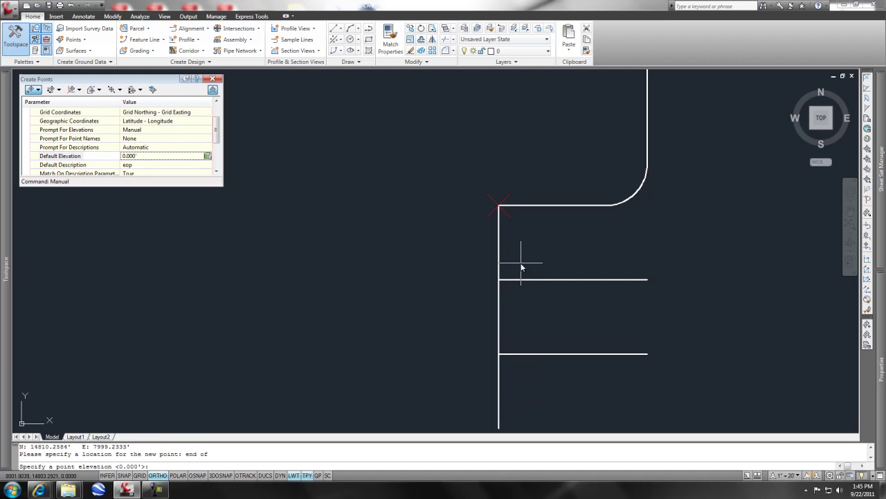
key("Return")
type("end")
key("Return")
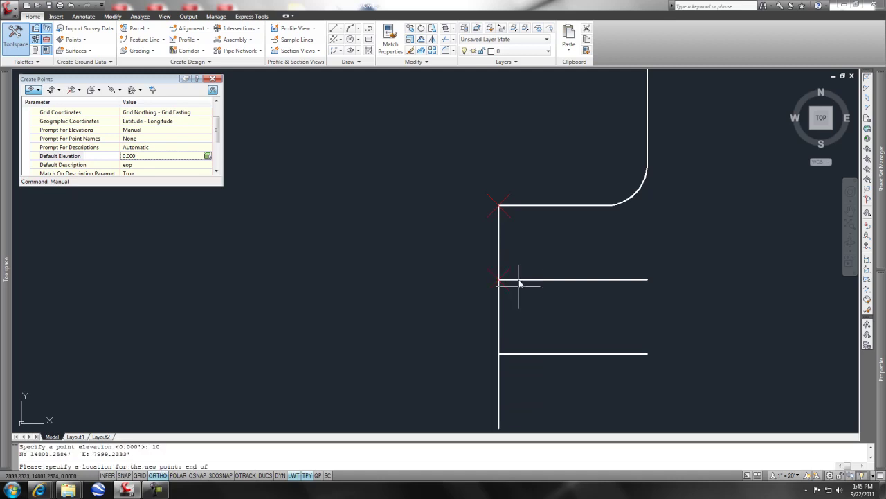
left_click(500, 354)
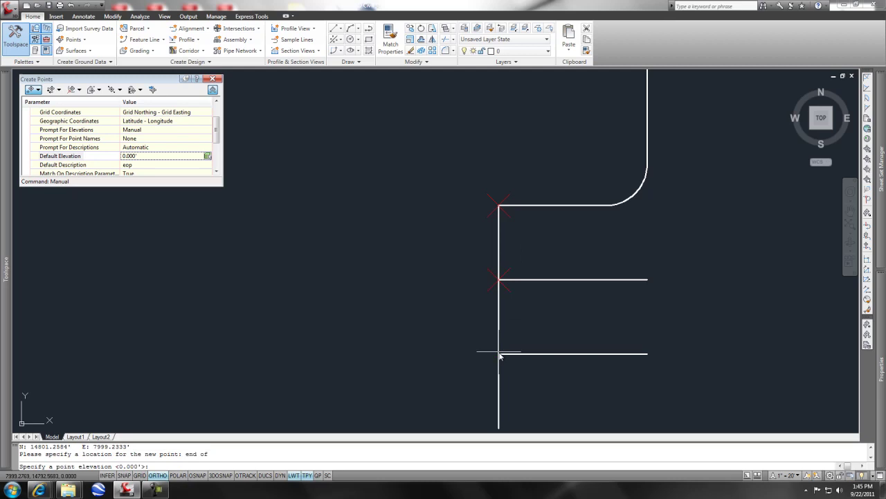
key("Return")
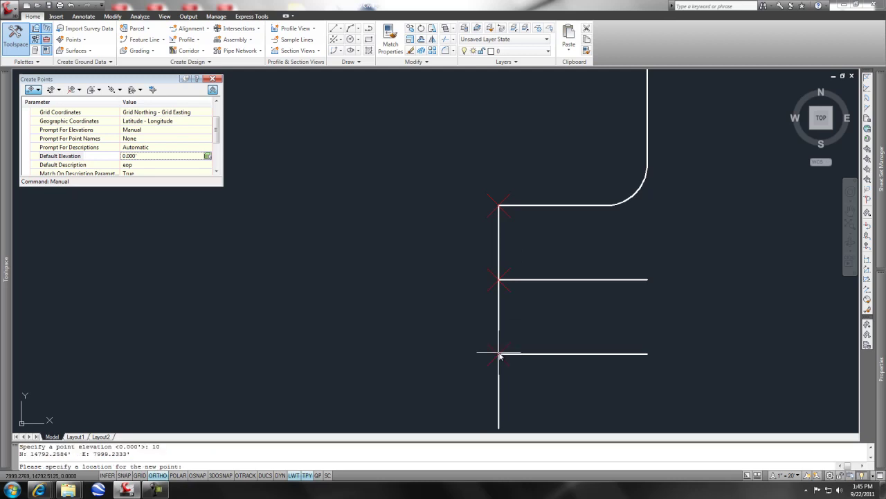
key("Return")
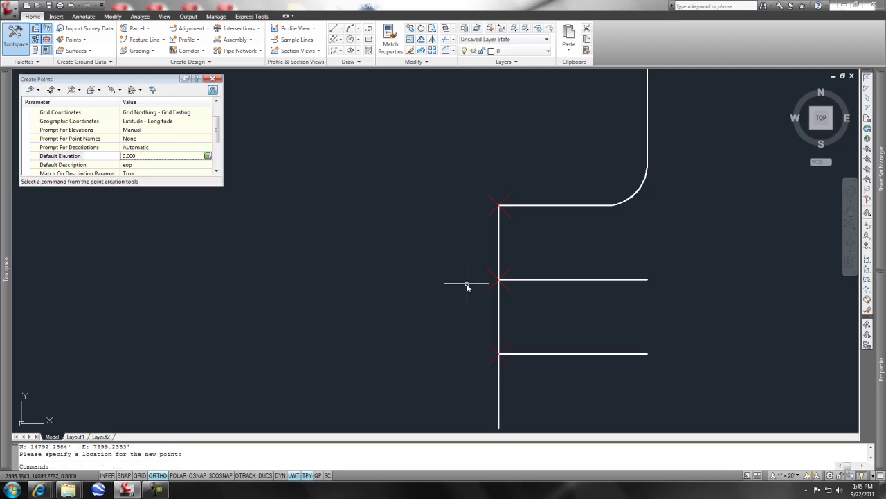
Collapse the Create Points settings and close the Create Points toolbar
left_click(213, 89)
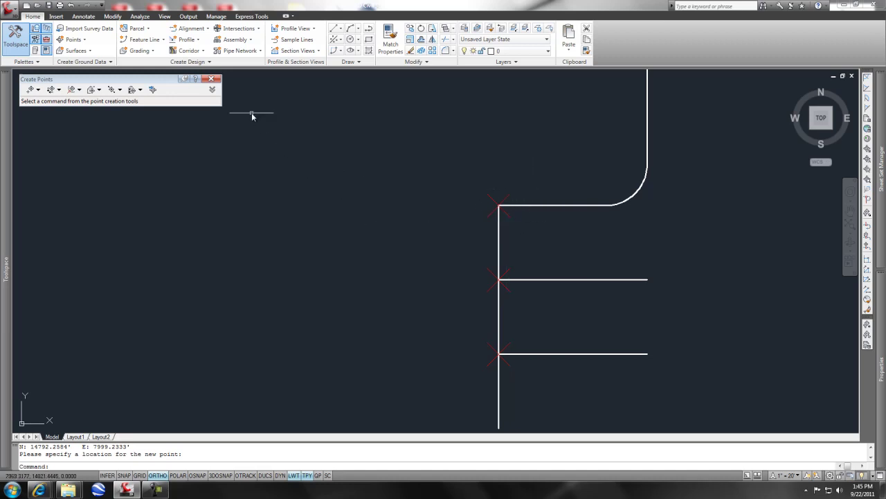
left_click(212, 78)
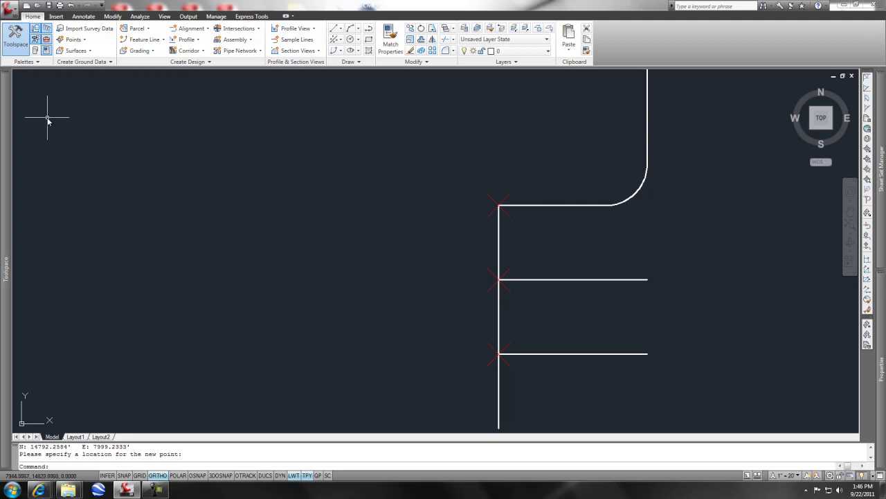
mouse_move(6, 101)
Show the Prospector's _All Points group to list the three eop points
mouse_move(7, 124)
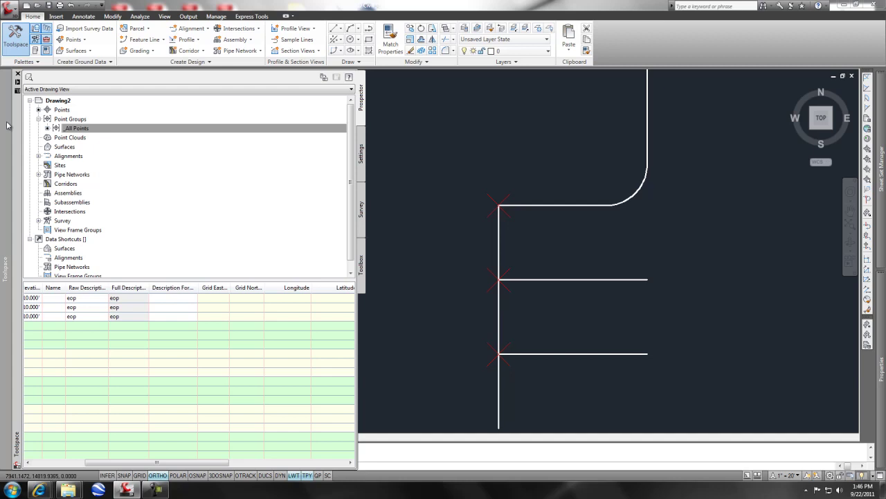
left_click(68, 128)
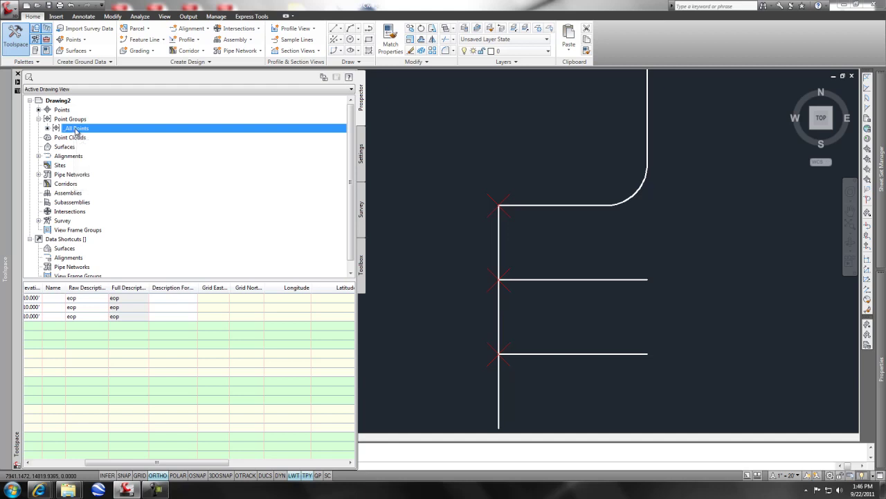
In the _All Points group properties, apply the Elevation Only point label style
right_click(76, 131)
left_click(106, 134)
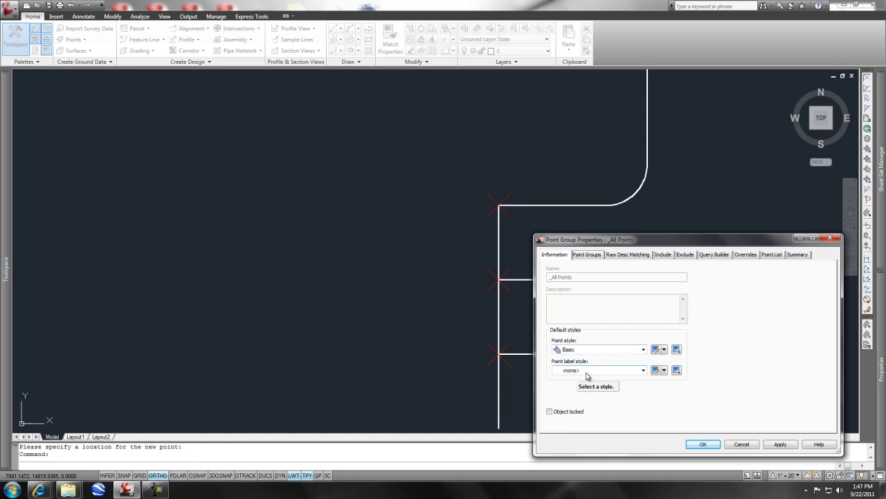
left_click(643, 370)
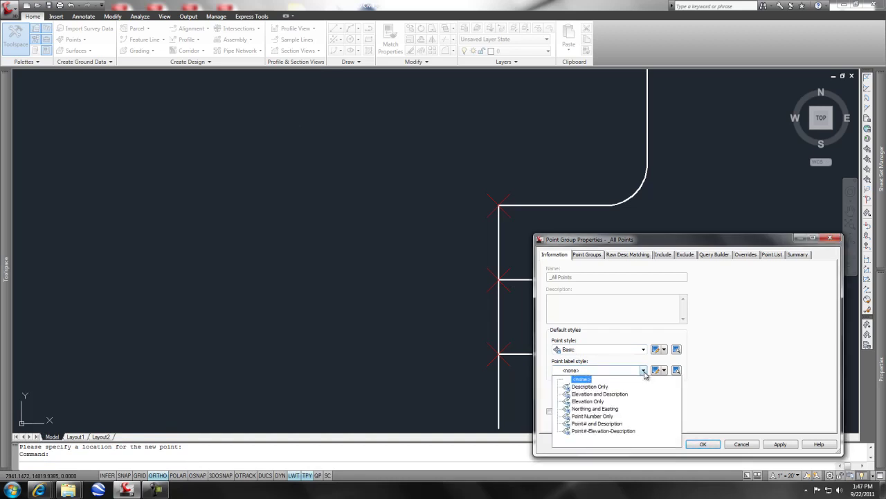
left_click(592, 403)
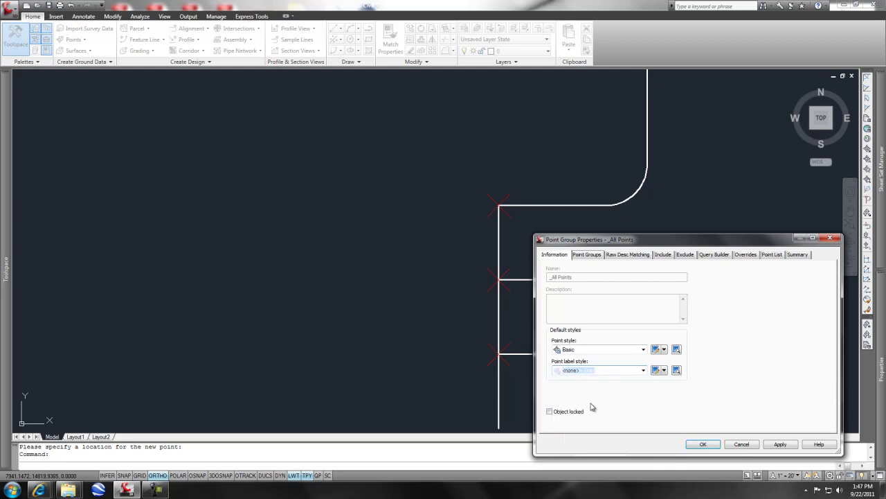
left_click(778, 446)
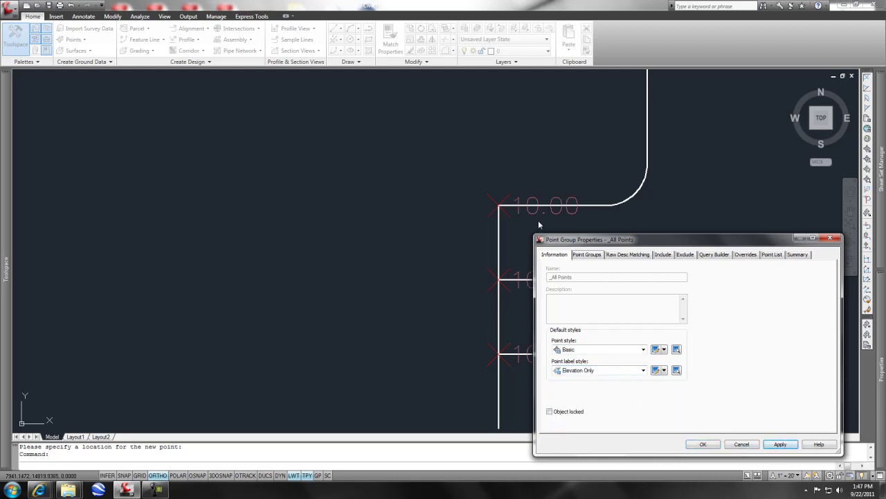
Try the Point#-Elevation-Description label style, then revert to Elevation Only and apply
left_click(643, 370)
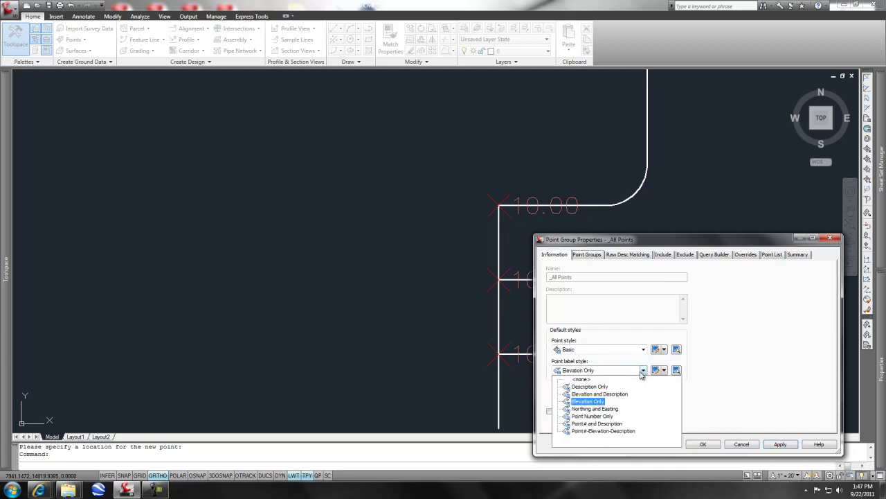
left_click(610, 432)
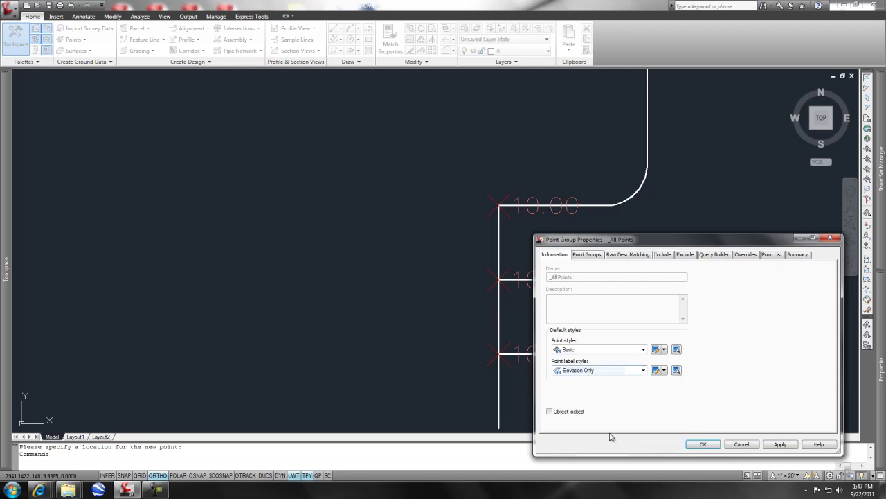
left_click(779, 444)
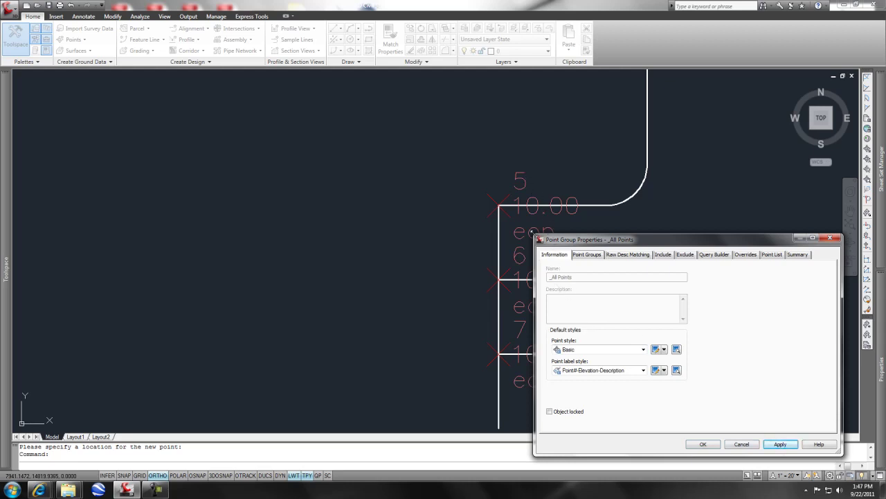
left_click(644, 370)
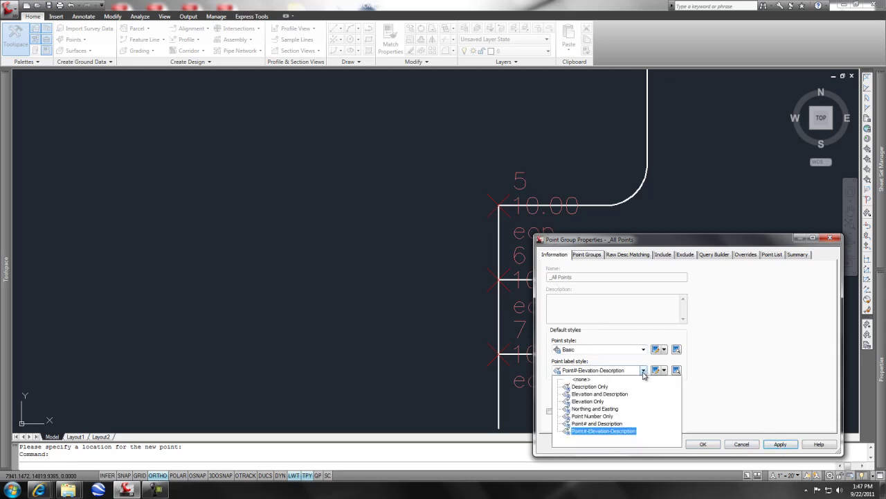
left_click(602, 400)
left_click(780, 444)
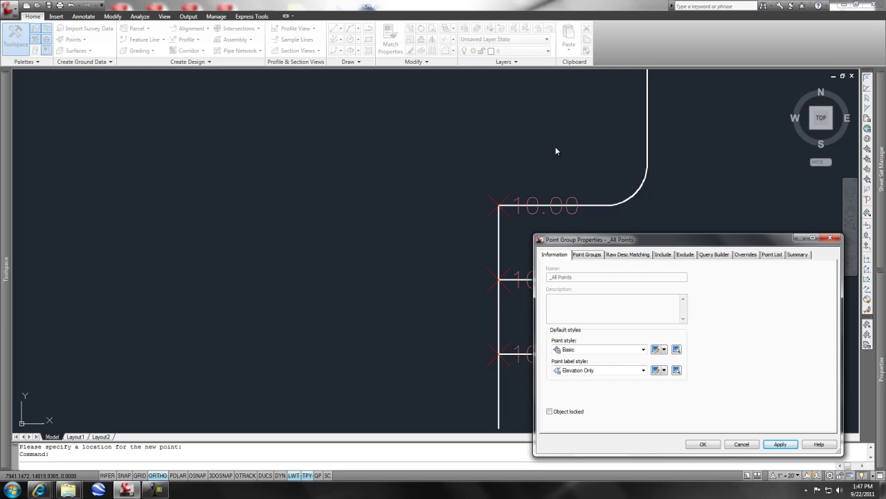
Edit the Elevation Only label style and review its Information, General and Layout tabs
left_click(665, 372)
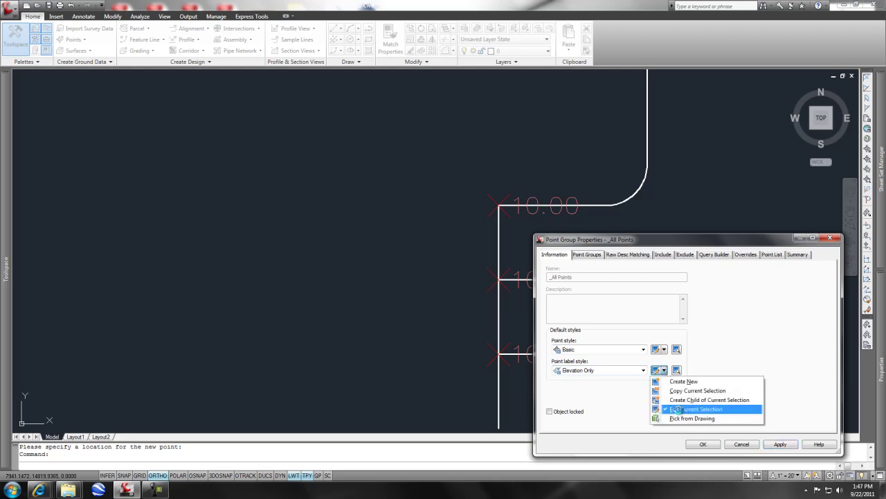
left_click(680, 409)
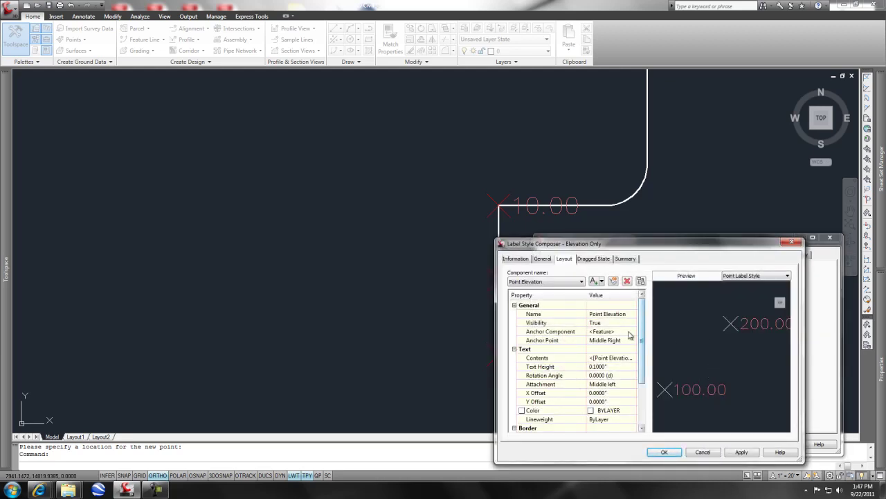
left_click(513, 261)
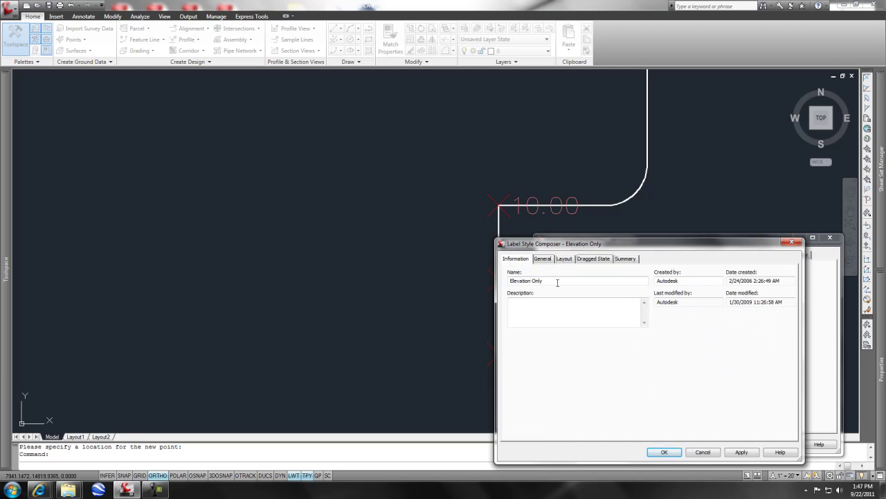
left_click(542, 261)
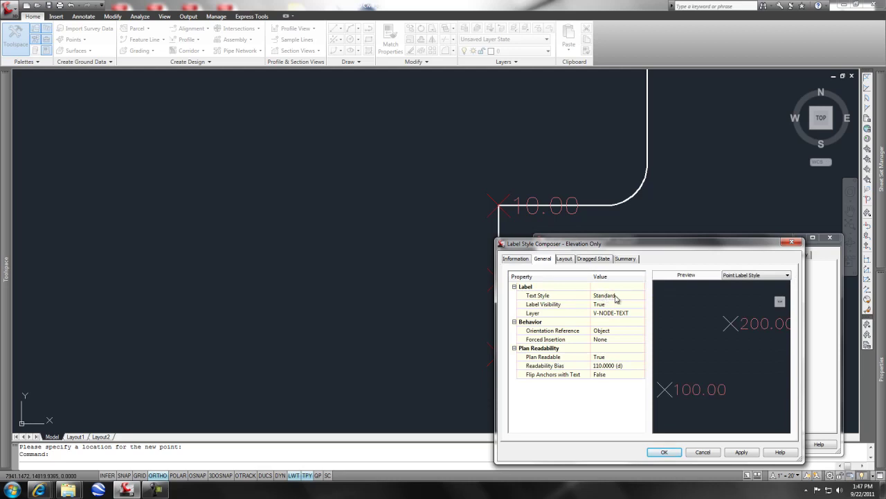
left_click(566, 261)
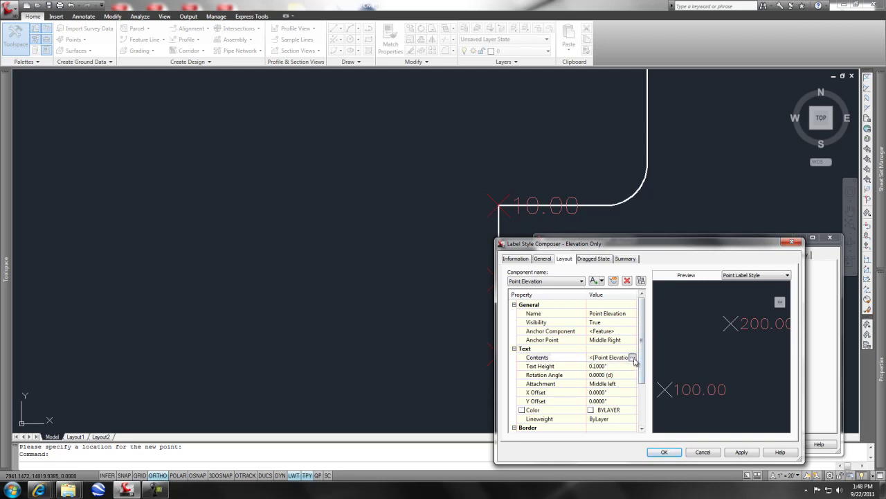
Change the Point Elevation text field to 0.1 precision in the label contents
left_click(634, 358)
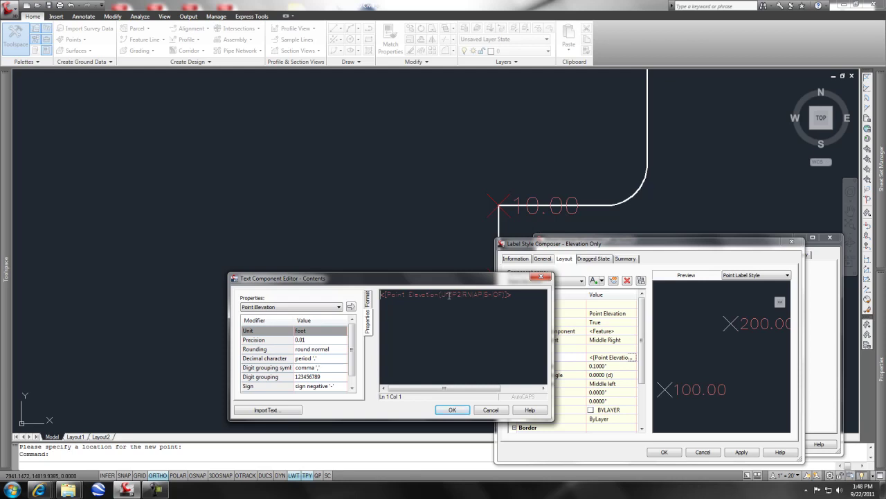
double_click(448, 294)
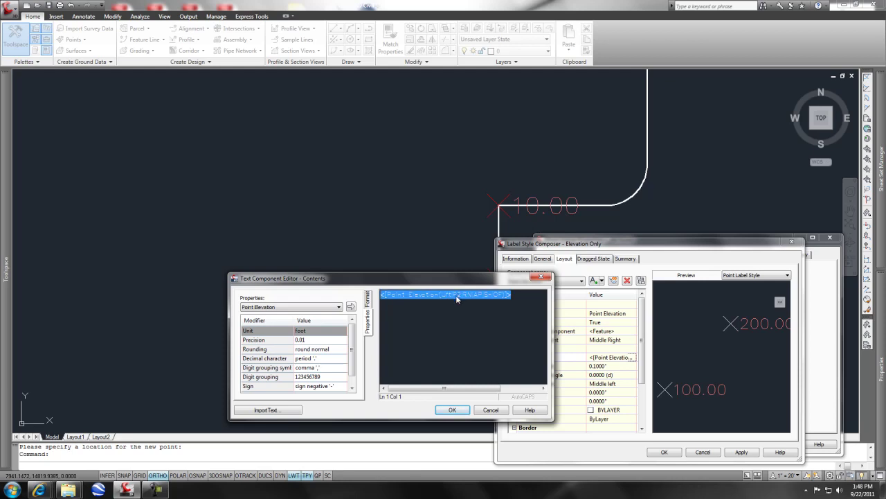
left_click(307, 340)
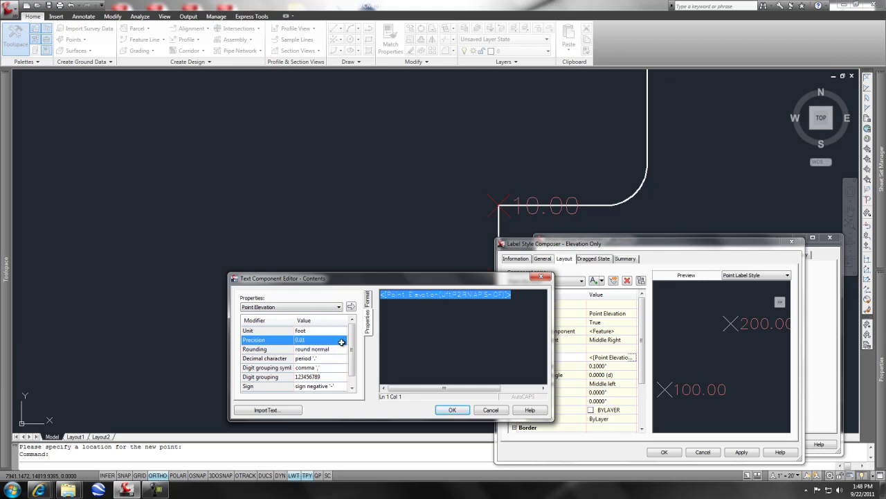
left_click(342, 342)
left_click(330, 356)
left_click(351, 309)
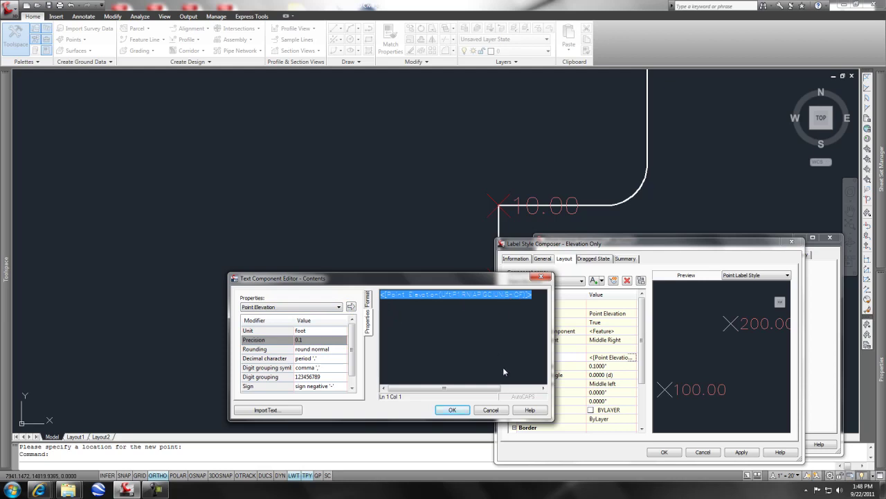
left_click(452, 409)
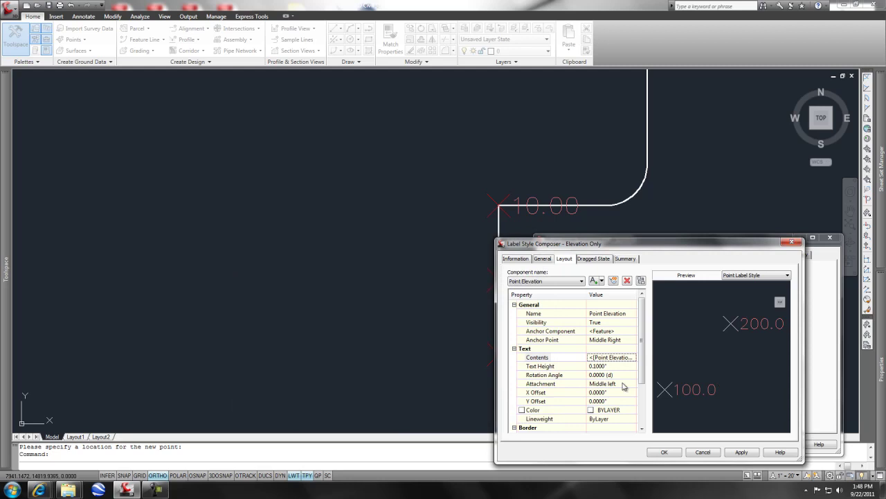
Set the label's anchor point to Middle Center and its rotation angle to 45
left_click(618, 339)
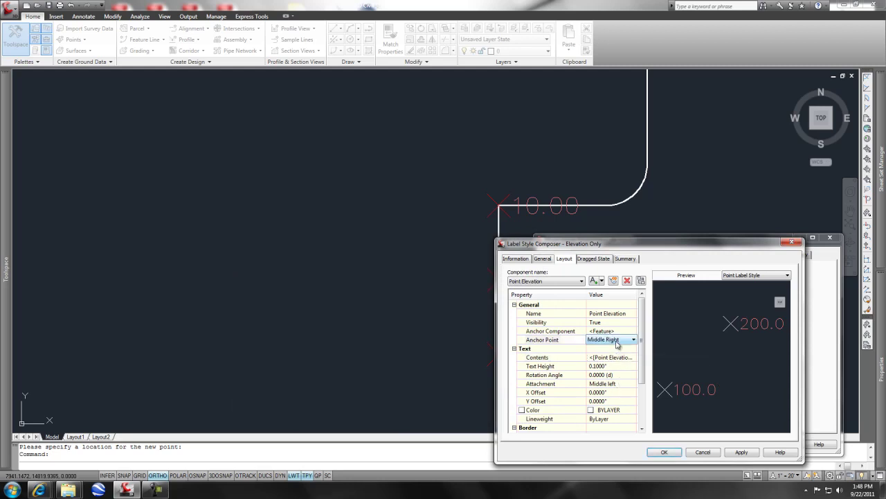
left_click(633, 342)
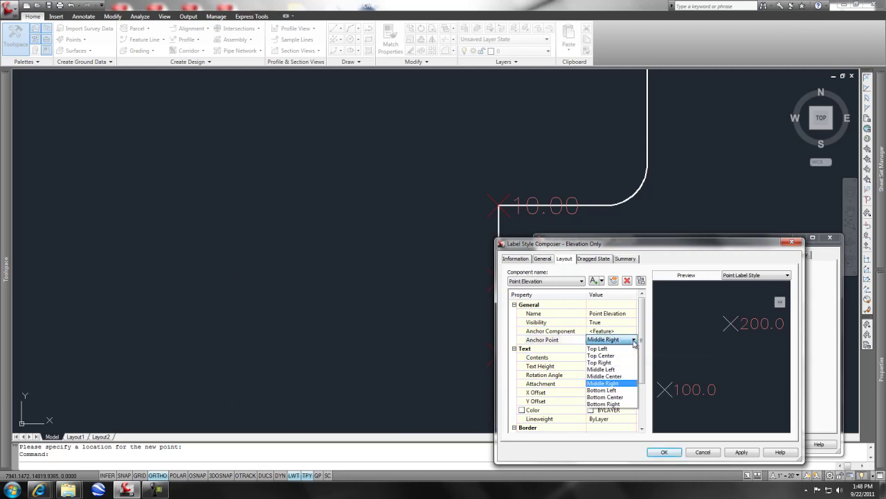
left_click(619, 383)
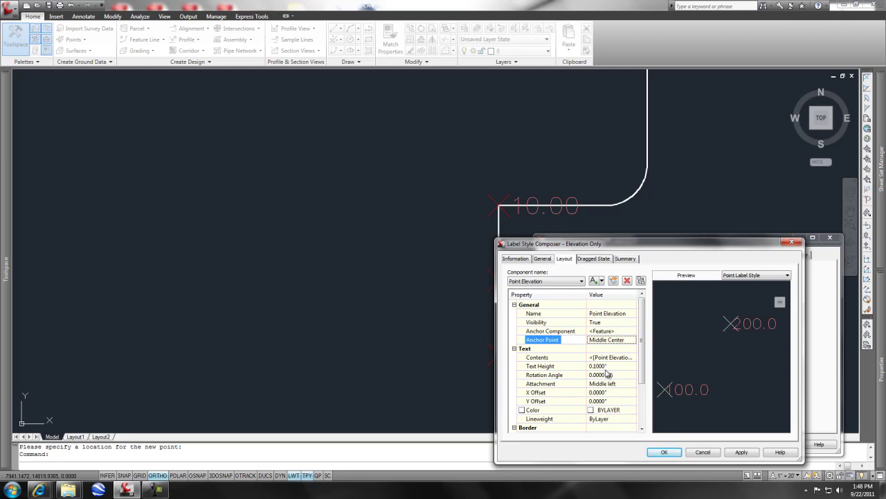
left_click(603, 392)
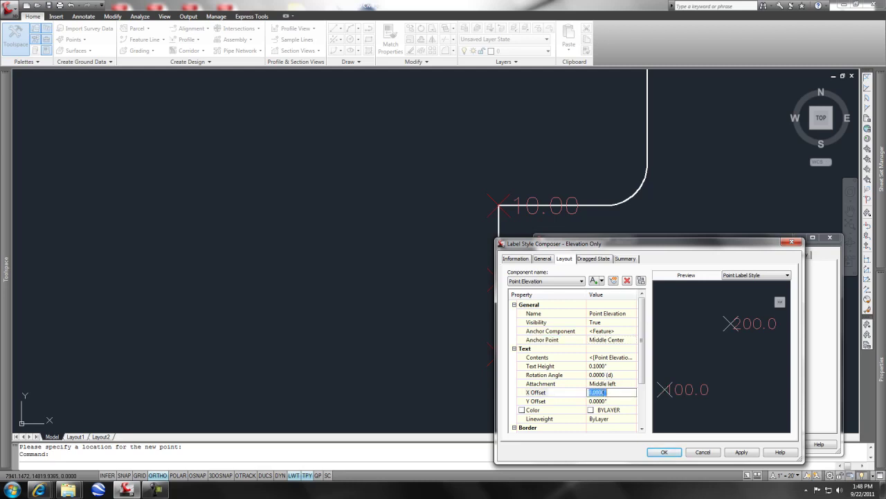
left_click(608, 374)
type("45")
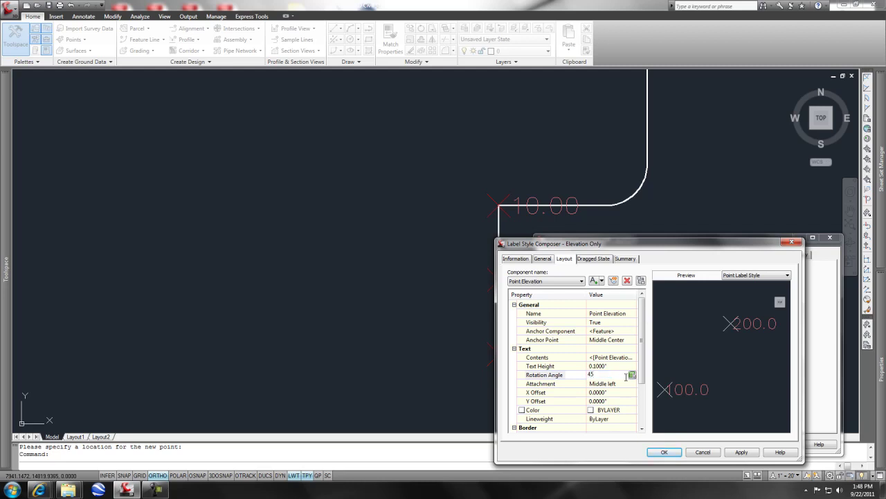
left_click(619, 391)
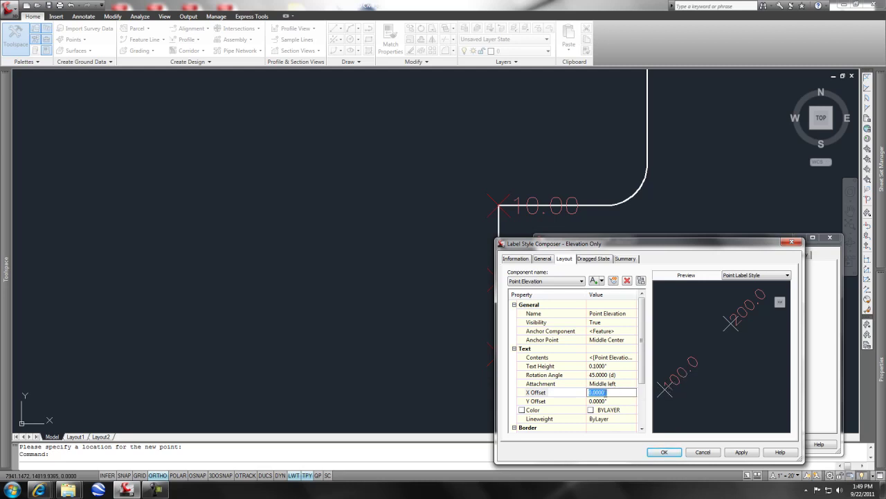
Set the label's X and Y offsets to 0.08
key("BackSpace")
type(".08")
left_click(594, 401)
key("BackSpace")
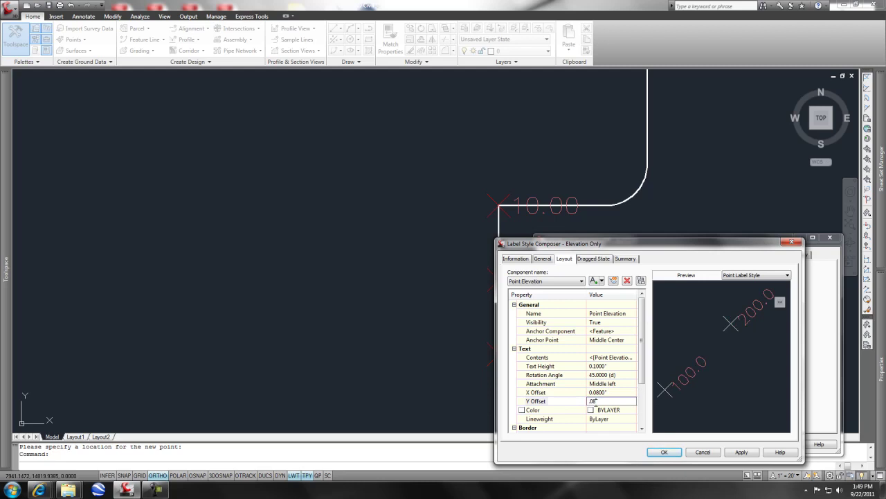
type(".08")
key("Return")
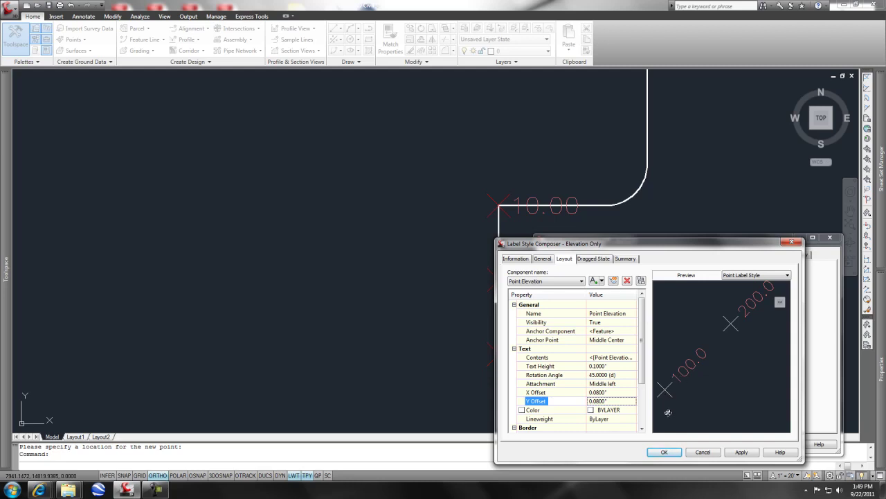
Save the Elevation Only style, apply it to the point group, and close Point Group Properties
left_click(740, 452)
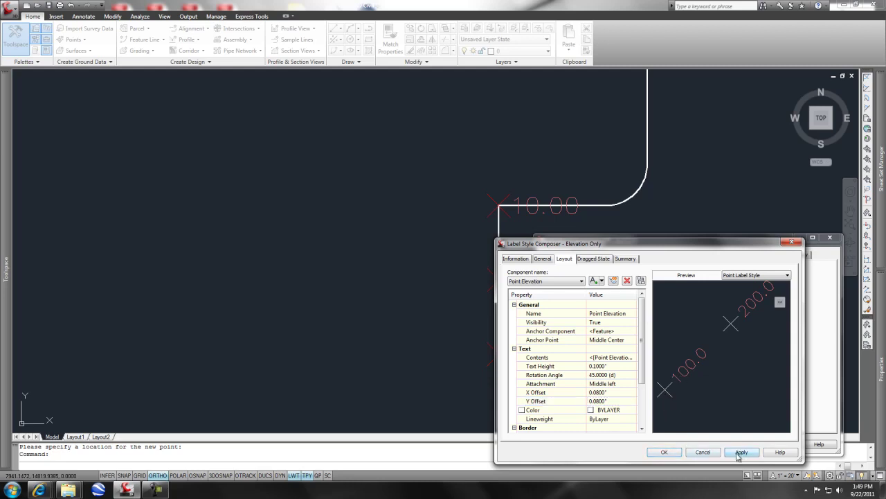
left_click(664, 451)
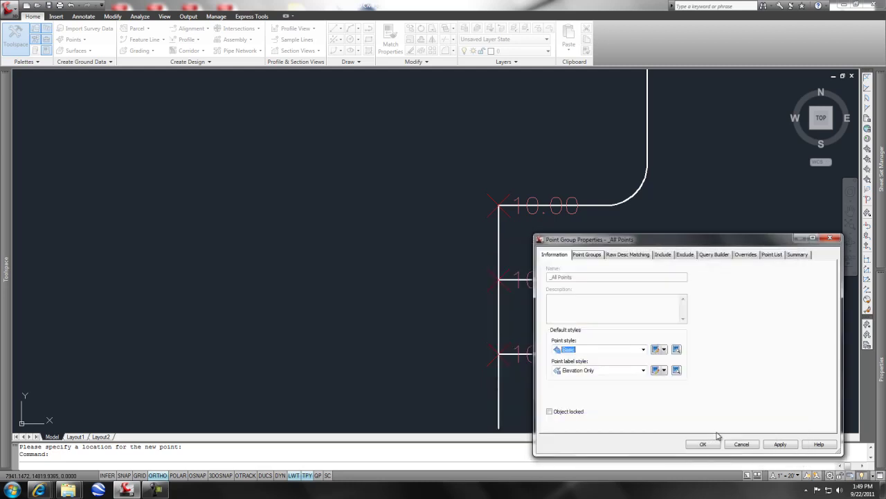
left_click(779, 444)
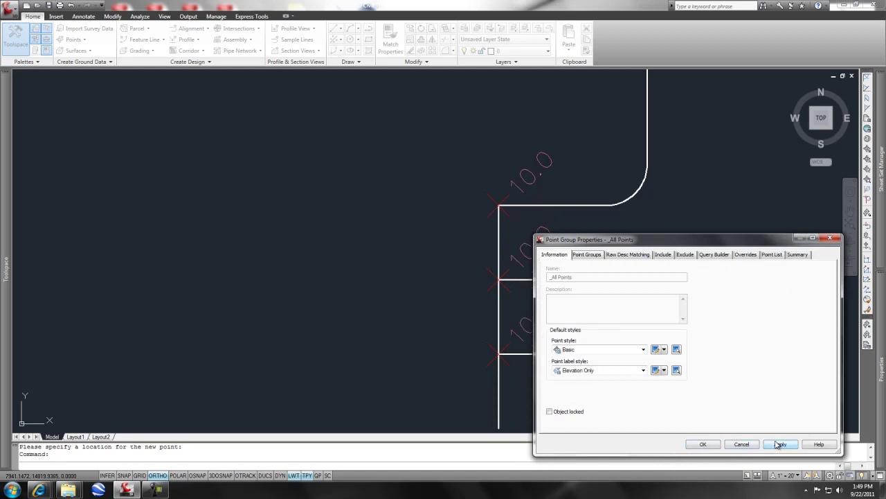
left_click(831, 239)
left_click(830, 238)
left_click(634, 272)
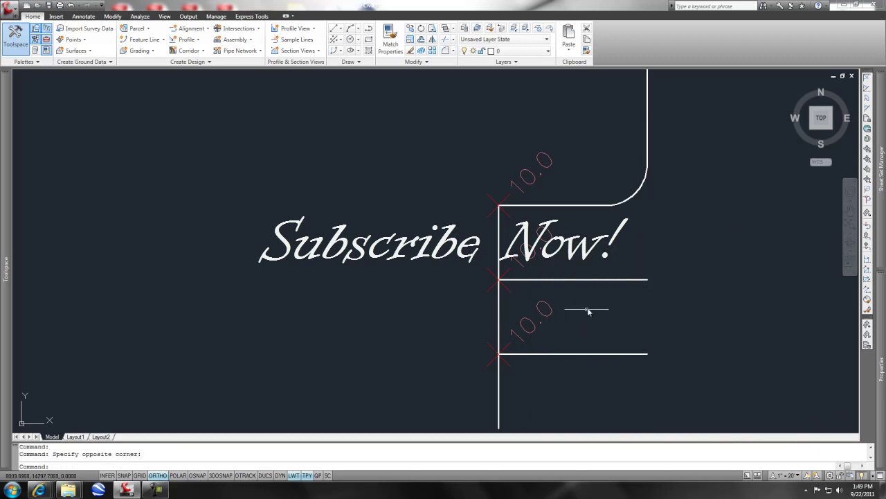